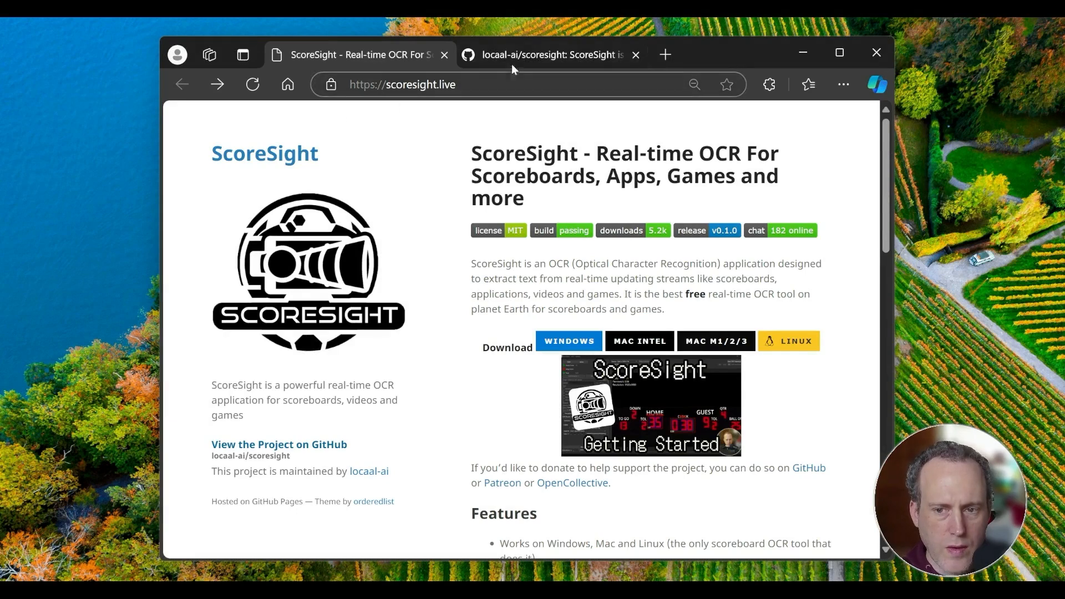
Glance at the GitHub project, then download the Windows build from the ScoreSight site
left_click(528, 52)
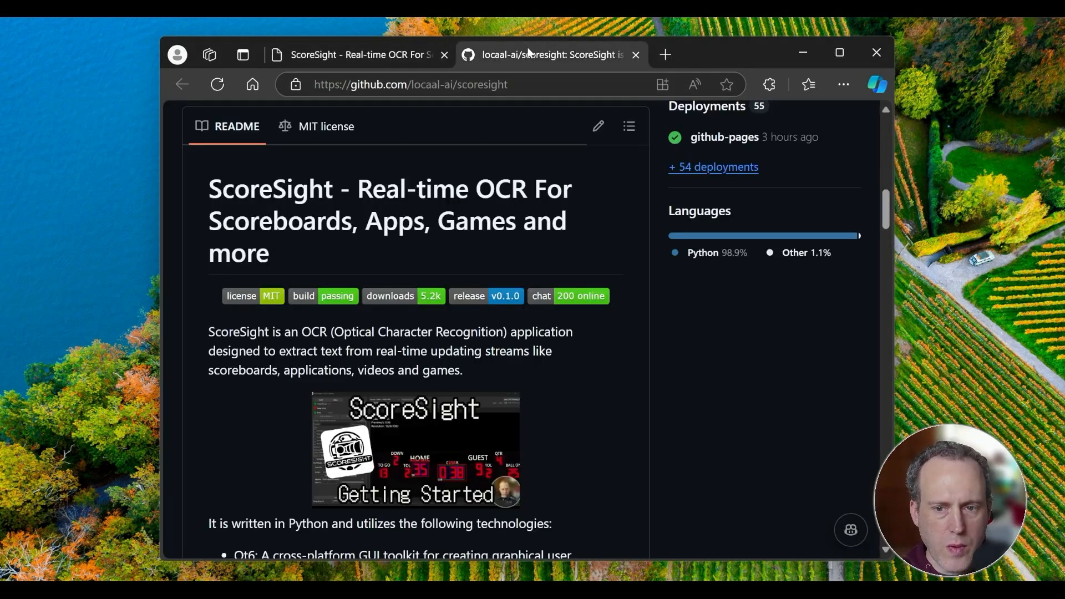
left_click(391, 54)
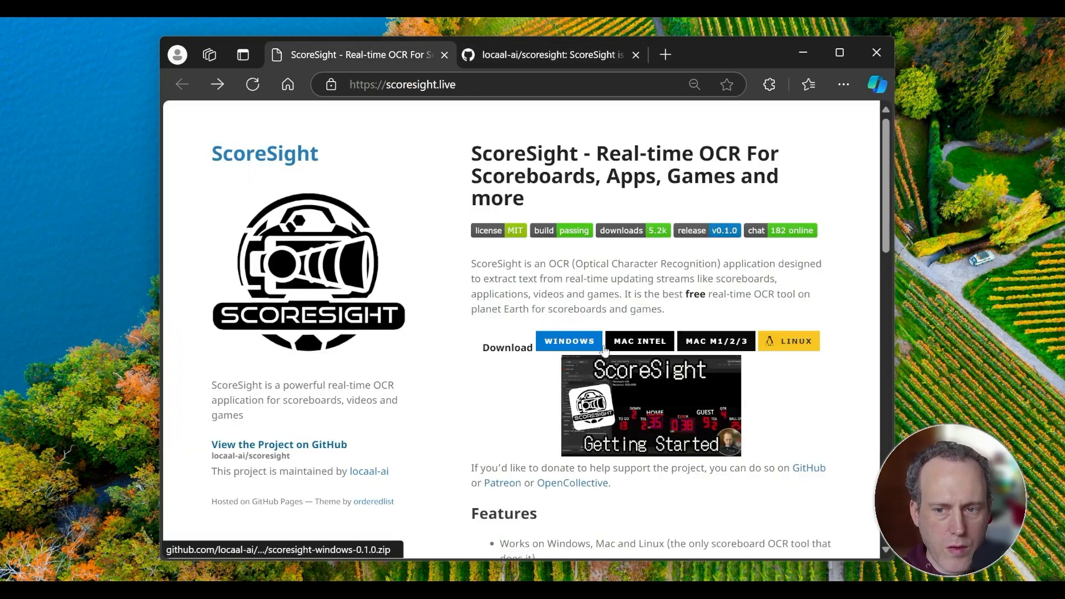
left_click(587, 345)
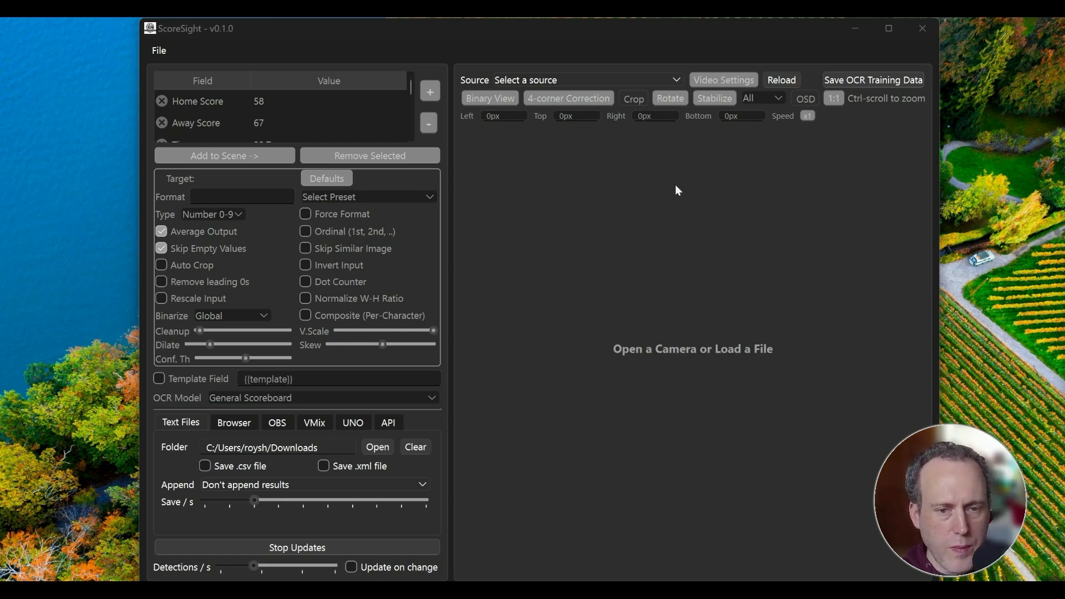
Choose the scoreboard video file as ScoreSight's input source
left_click(578, 80)
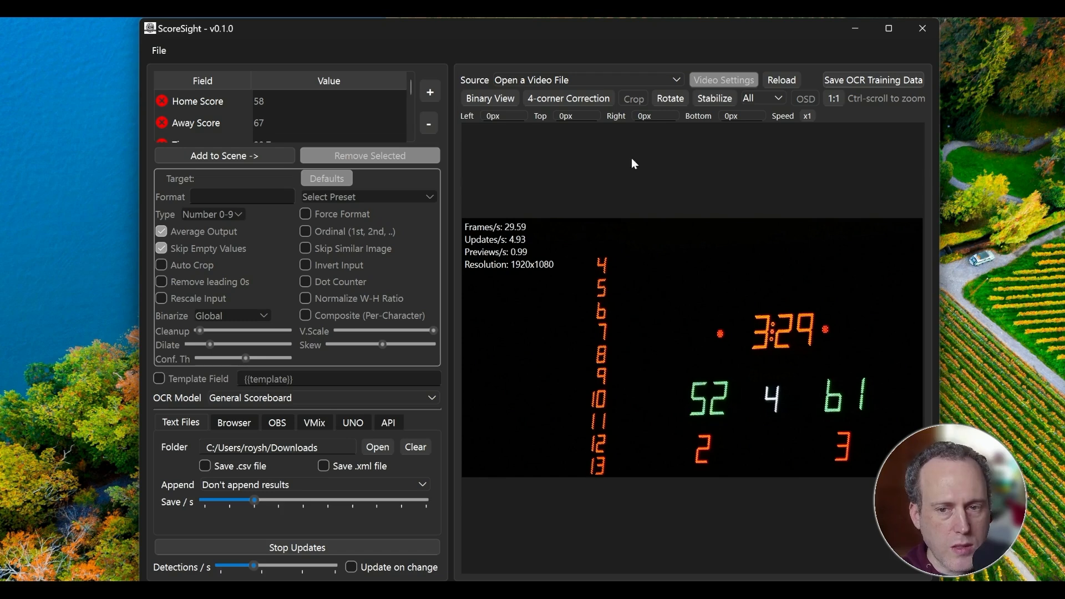
Check the binary preview, then mark the scoreboard's four corners for perspective correction
left_click(504, 99)
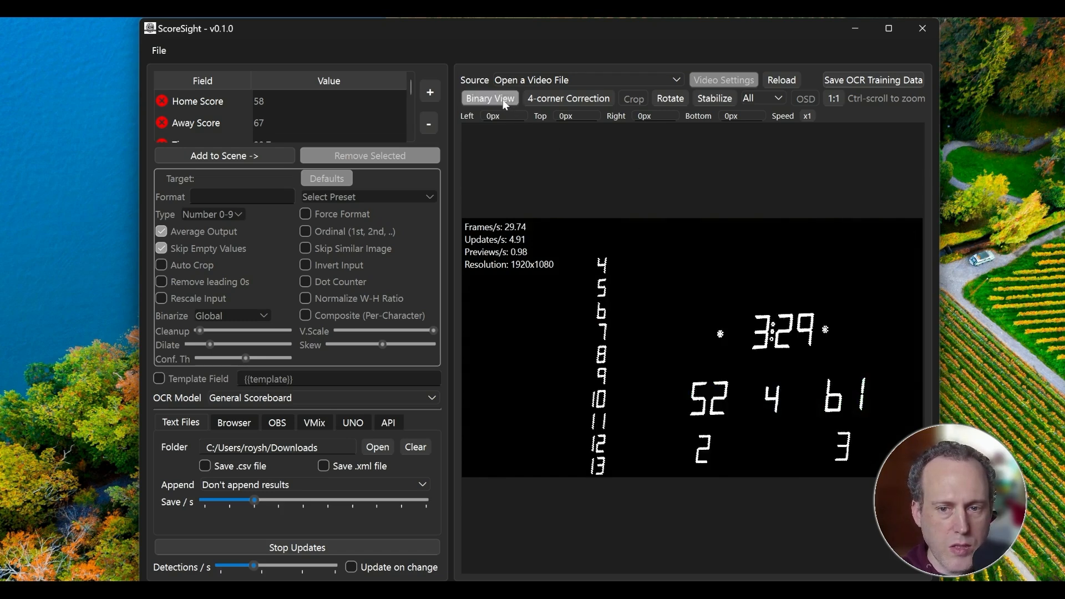
left_click(502, 98)
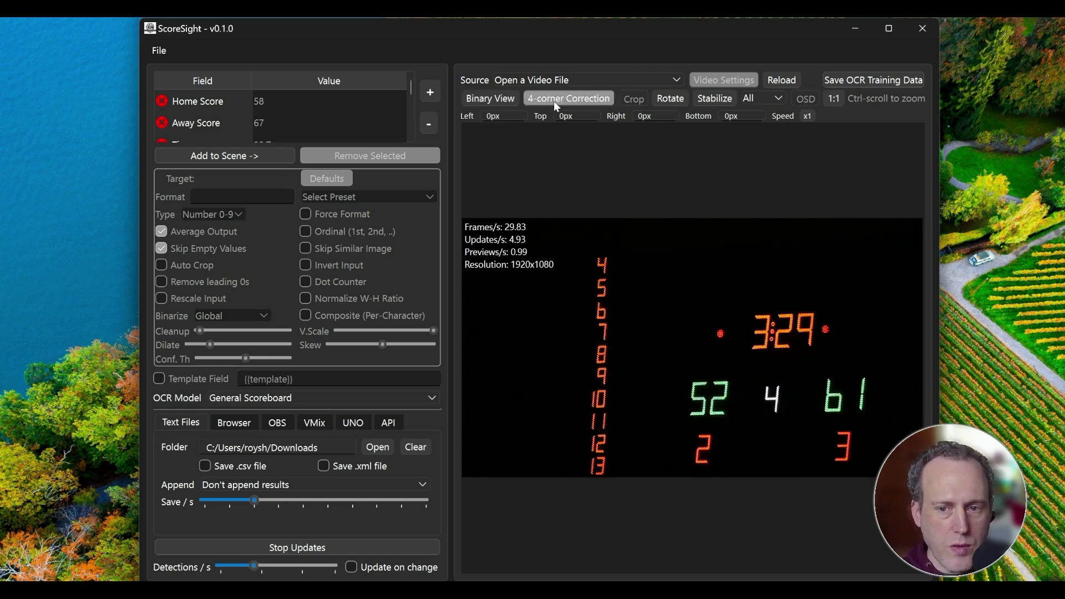
left_click(661, 291)
left_click(876, 274)
left_click(881, 464)
left_click(666, 465)
Stabilize the shaking feed and return the preview to 1:1 actual size
left_click(715, 99)
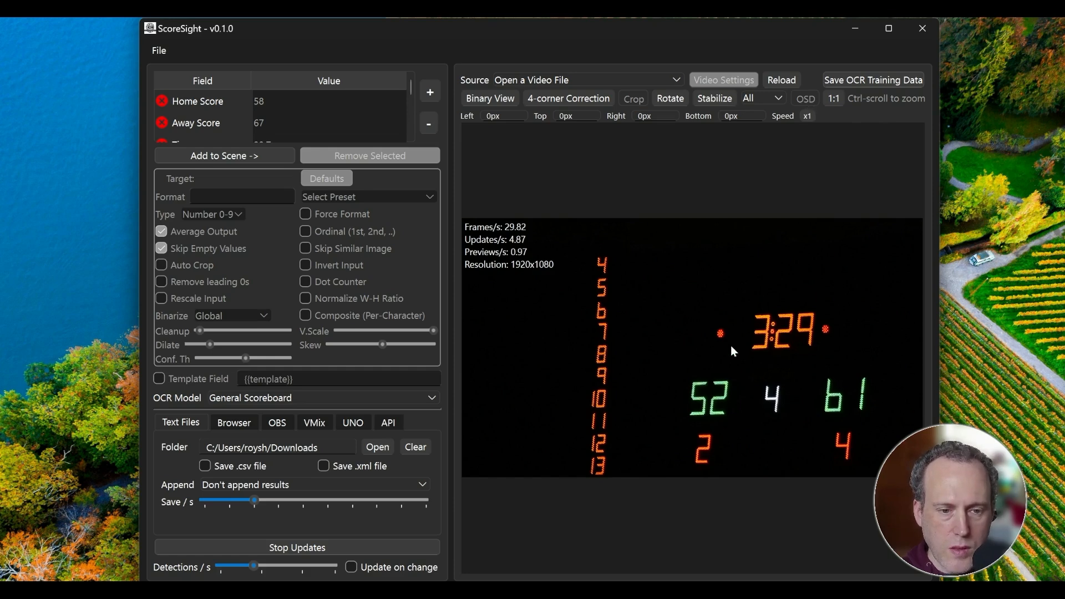
scroll(774, 359, "up", 3)
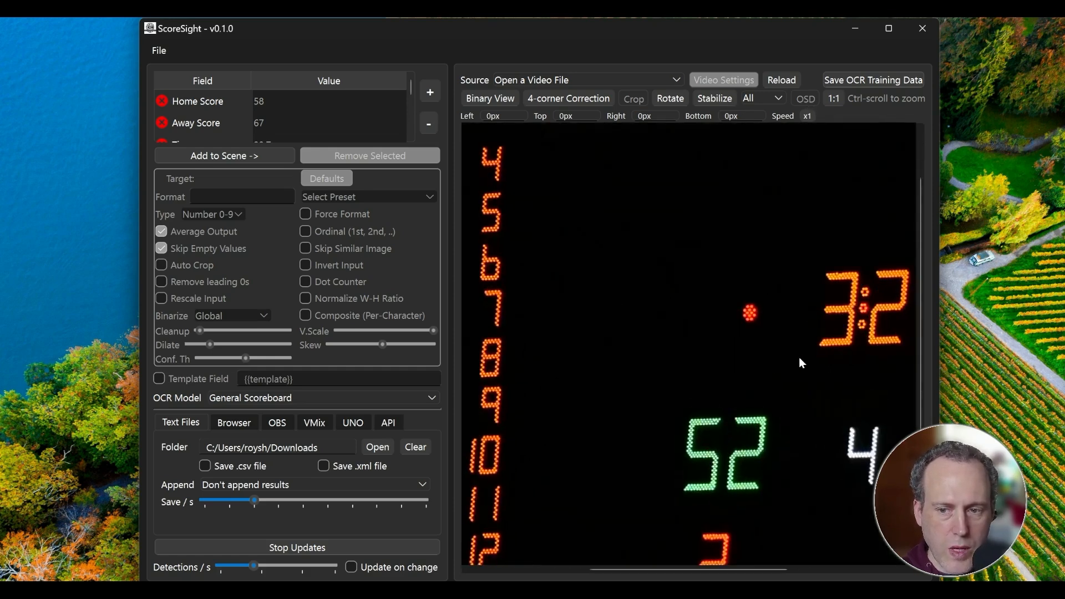
scroll(799, 357, "down", 2)
mouse_move(799, 357)
left_mouse_down()
mouse_move(686, 335)
mouse_move(672, 305)
left_mouse_up()
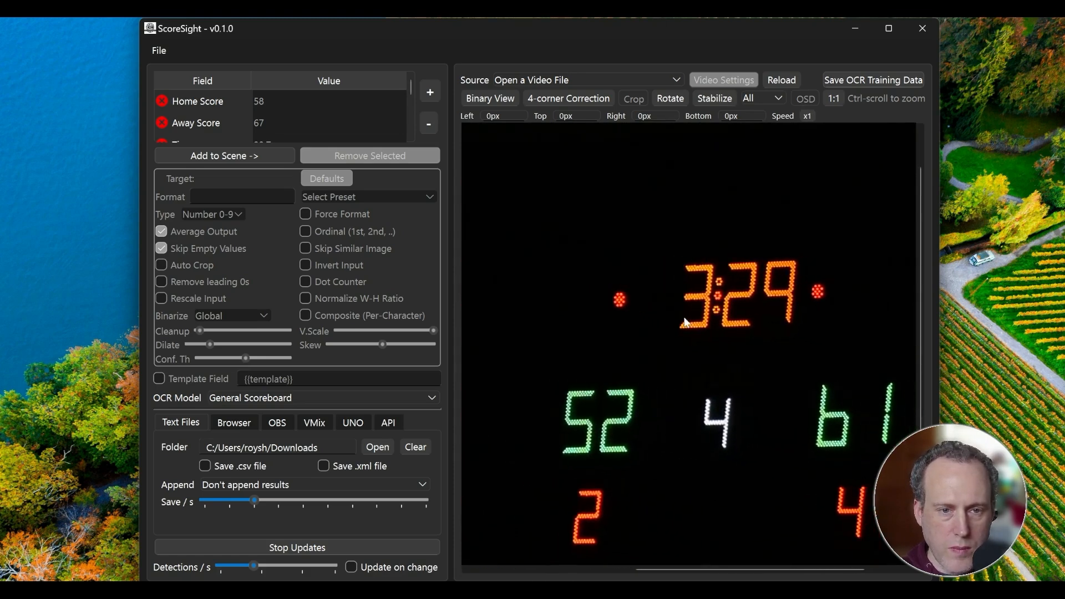
left_click(834, 98)
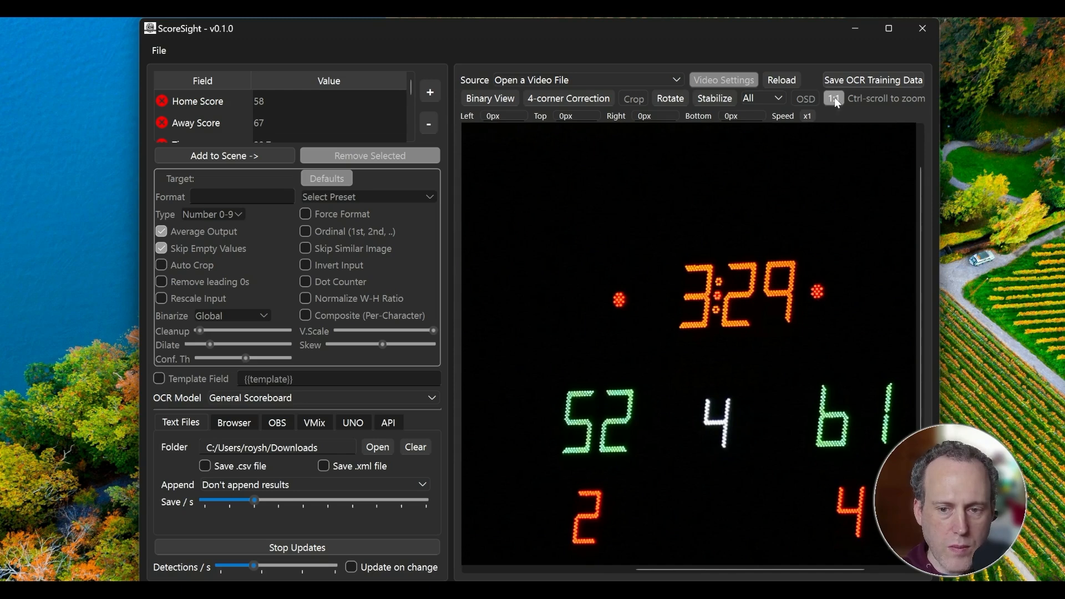
Add the Home Score field to the scene and fit its box around the 53 digits
left_click(206, 106)
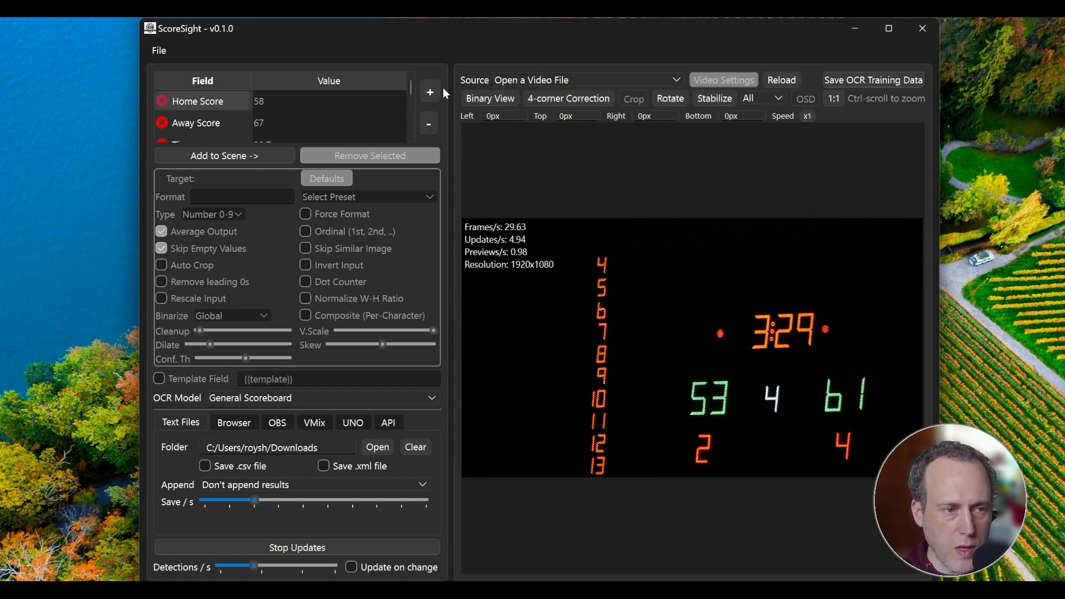
left_click(215, 156)
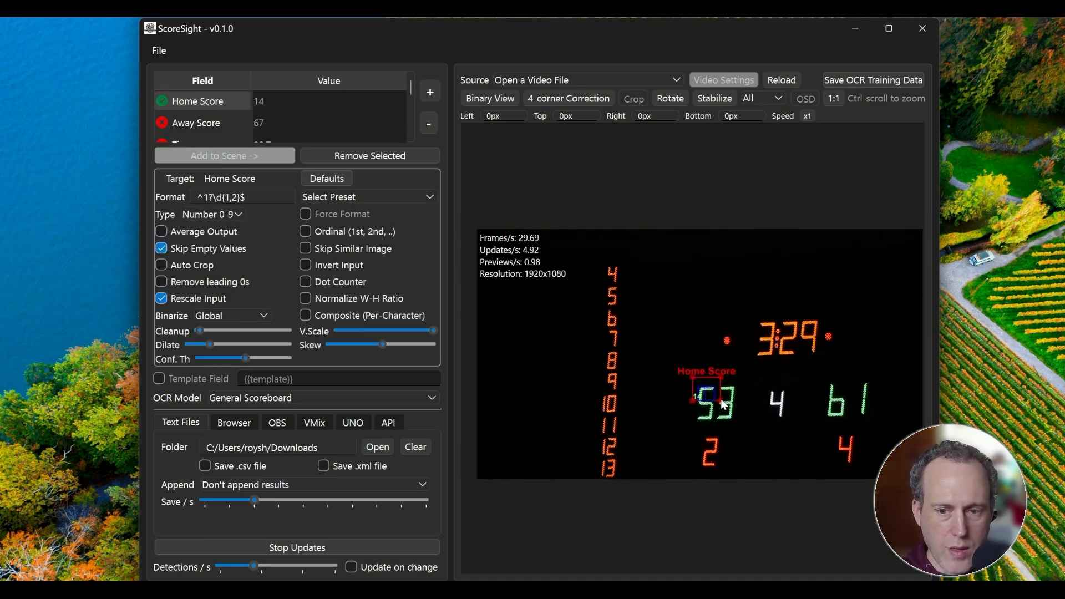
mouse_move(722, 401)
left_mouse_down()
mouse_move(747, 427)
mouse_move(717, 402)
left_mouse_up()
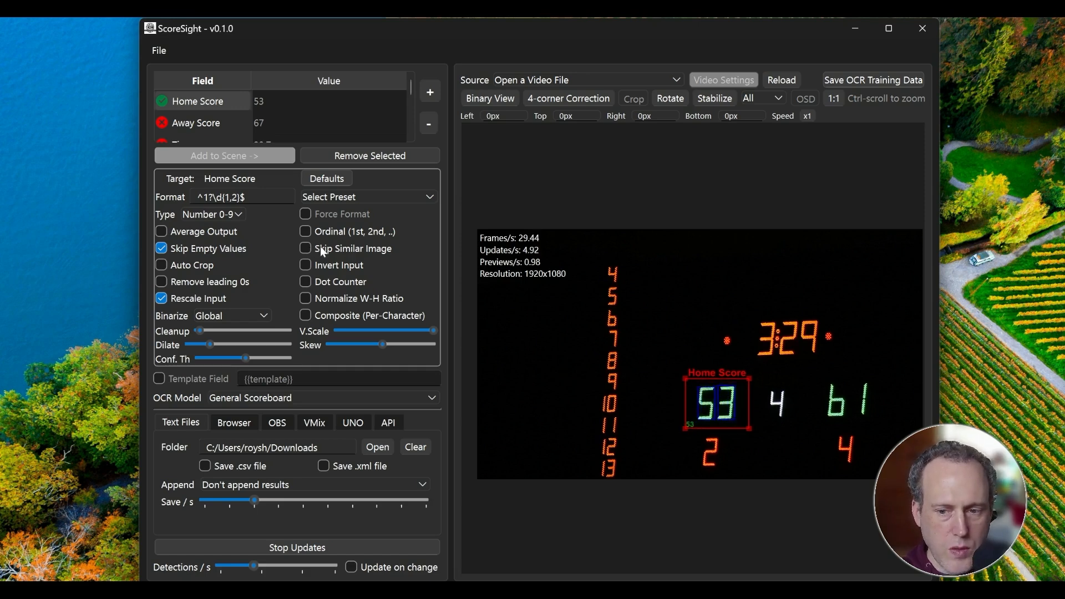
Review the Home Score format pattern ^1?\d{1,2}$ and its presets without changing it
left_click(266, 197)
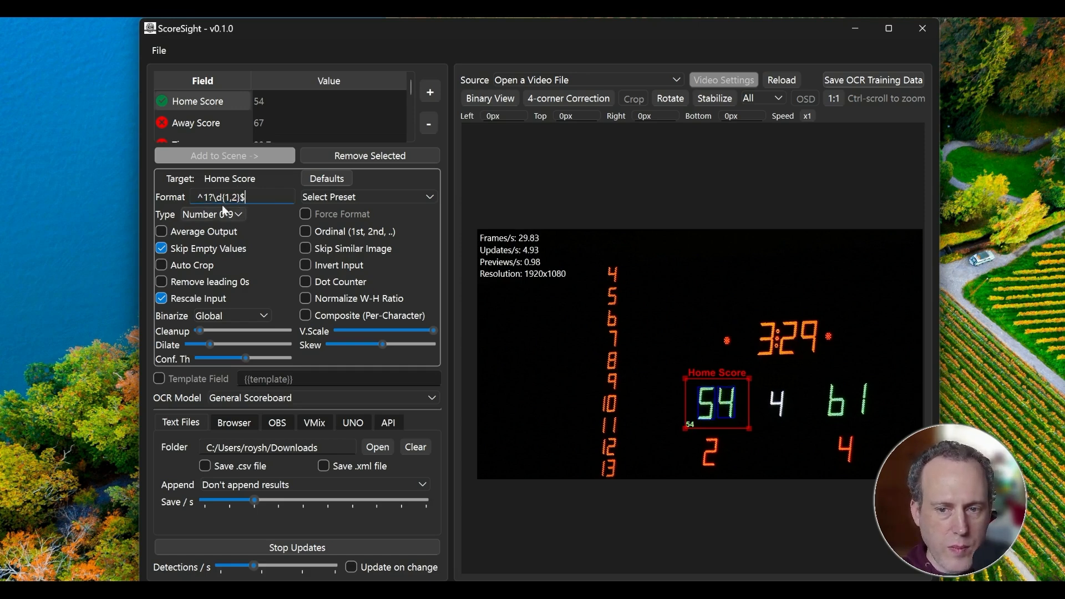
left_click_drag(247, 197, 213, 197)
left_click(266, 198)
left_click(403, 198)
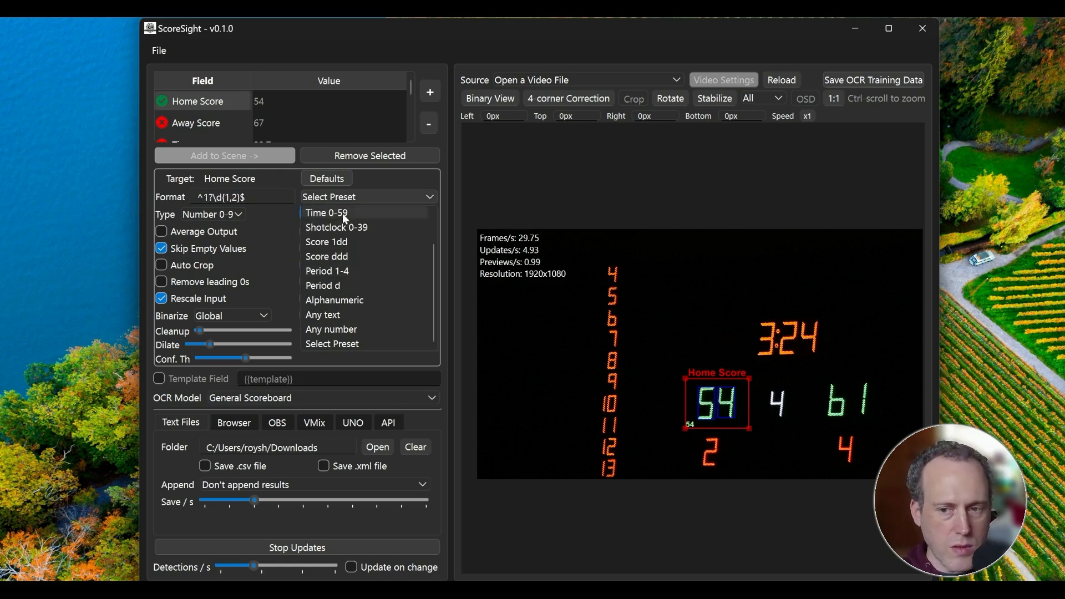
left_click(356, 196)
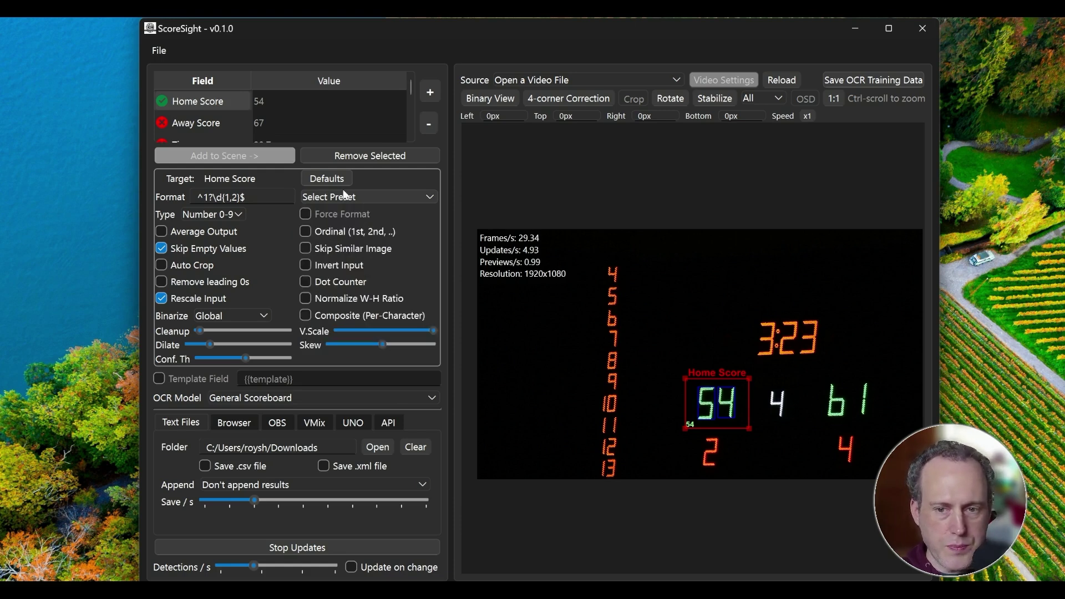
Switch the Home Score binarization method to Local
left_click(231, 318)
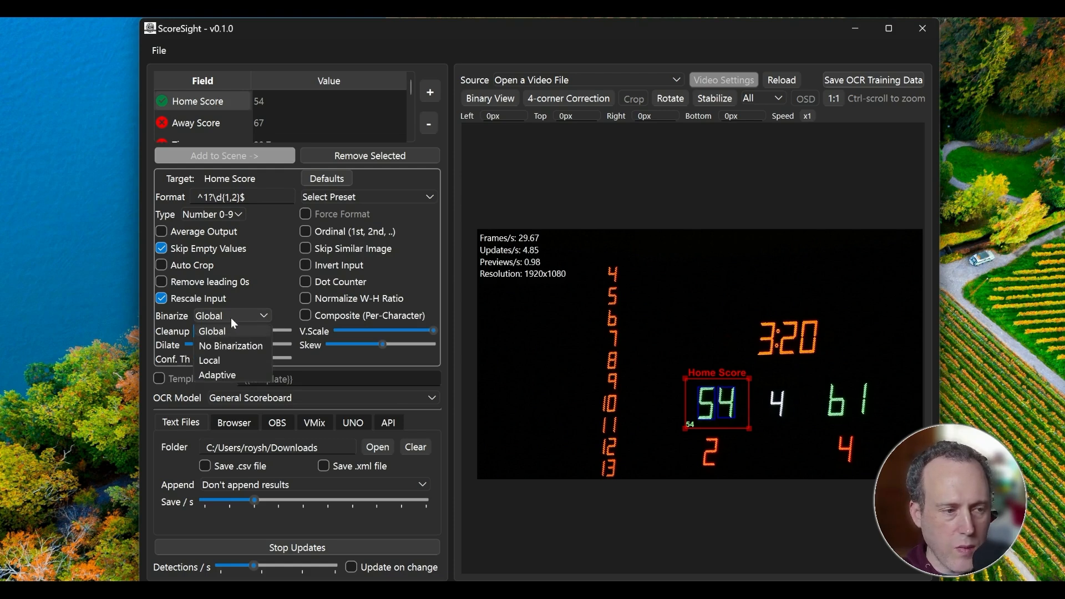
left_click(210, 360)
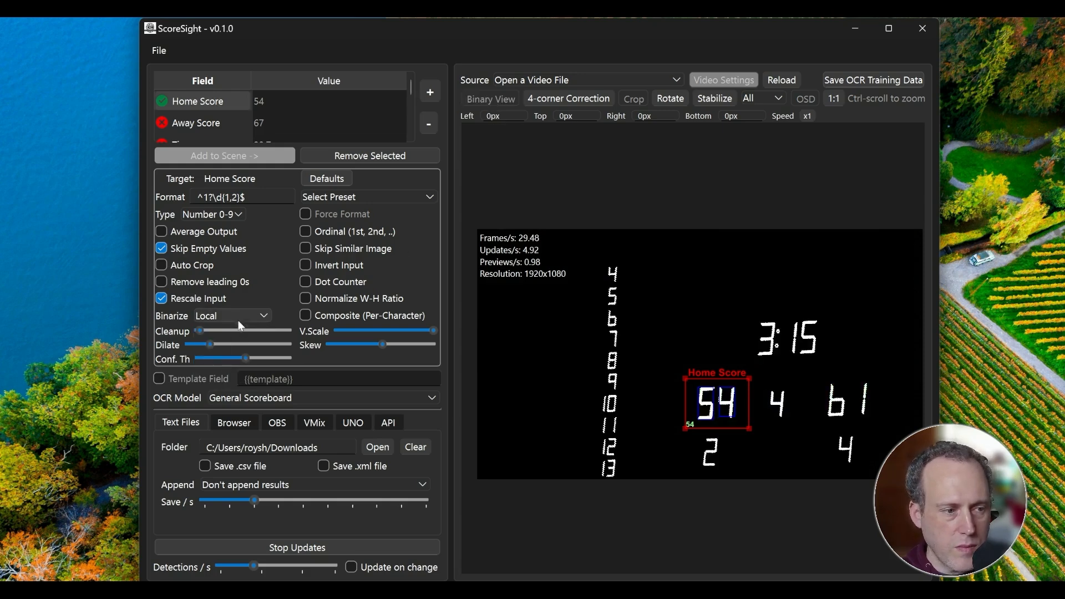
scroll(237, 316, "up", 2)
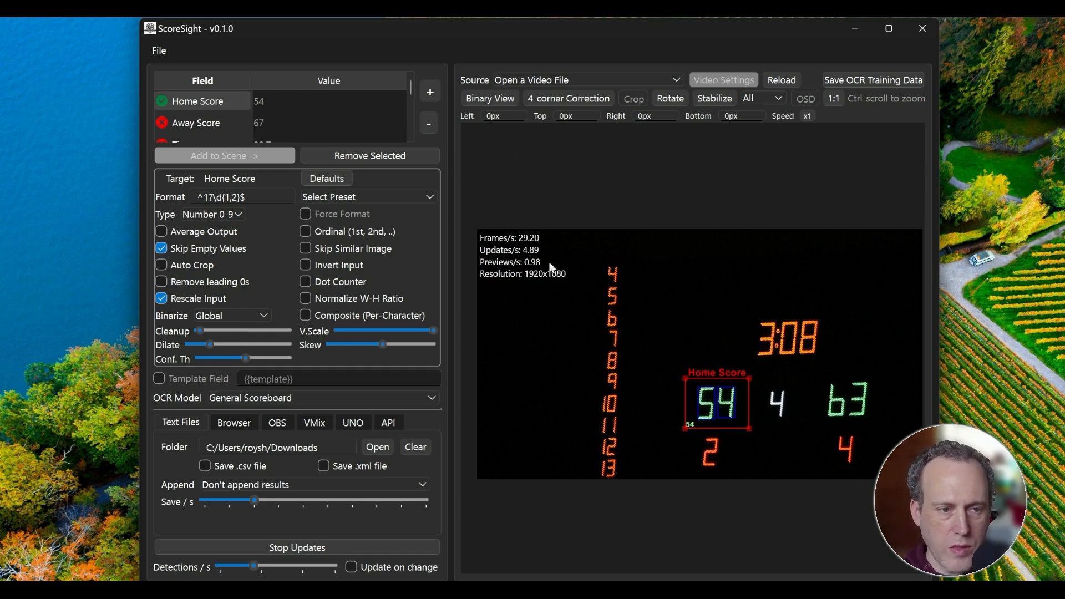
Try stronger then moderate dilation, raise skew, lower vertical scale and enable Auto Crop
mouse_move(213, 345)
left_mouse_down()
mouse_move(226, 345)
mouse_move(199, 343)
left_mouse_up()
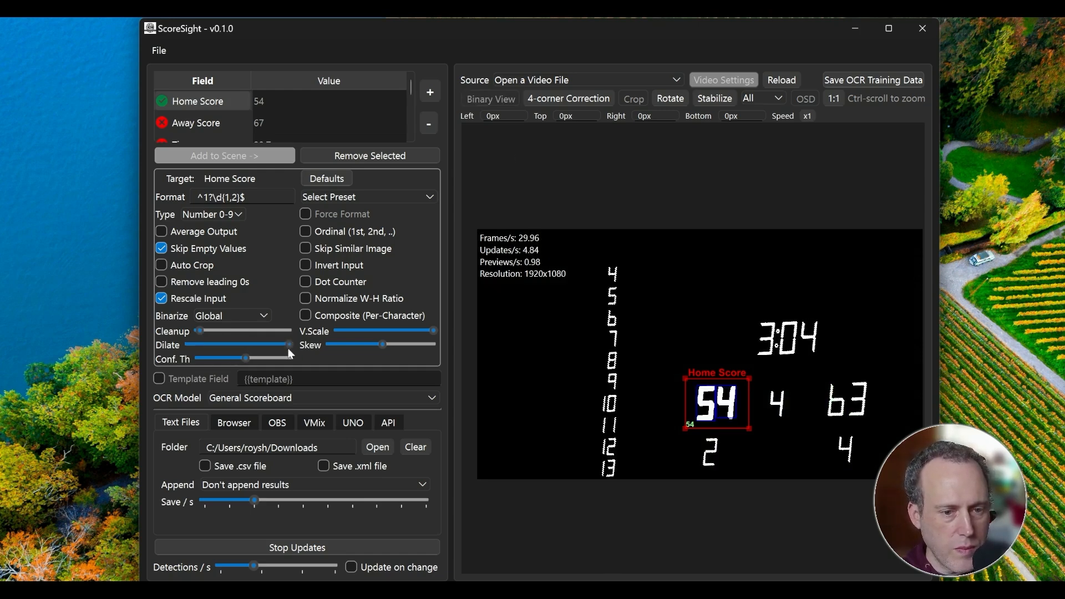
left_click_drag(198, 345, 209, 345)
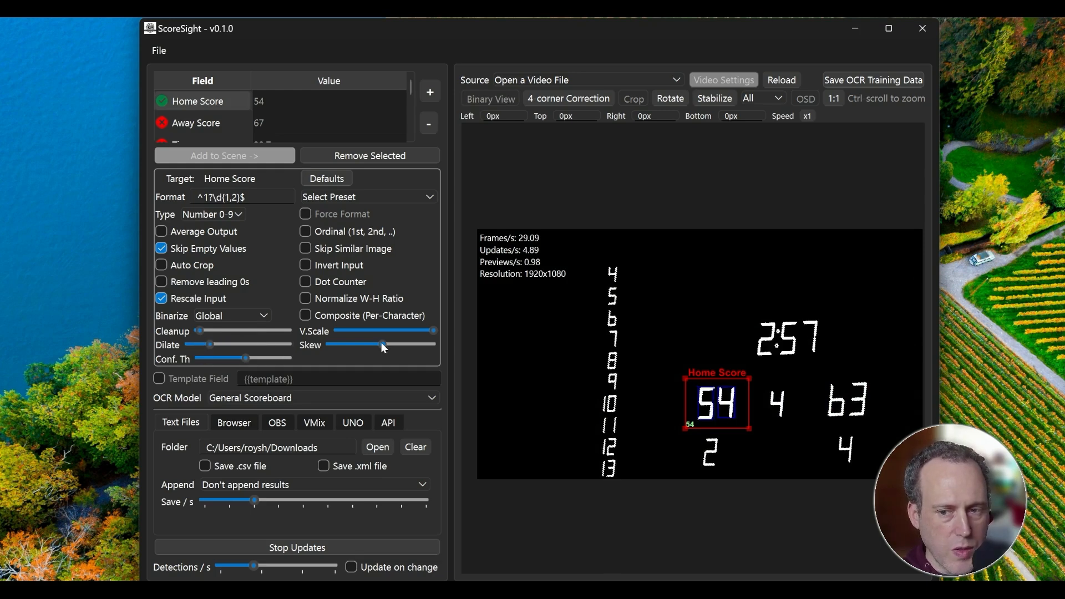
left_click_drag(384, 345, 398, 345)
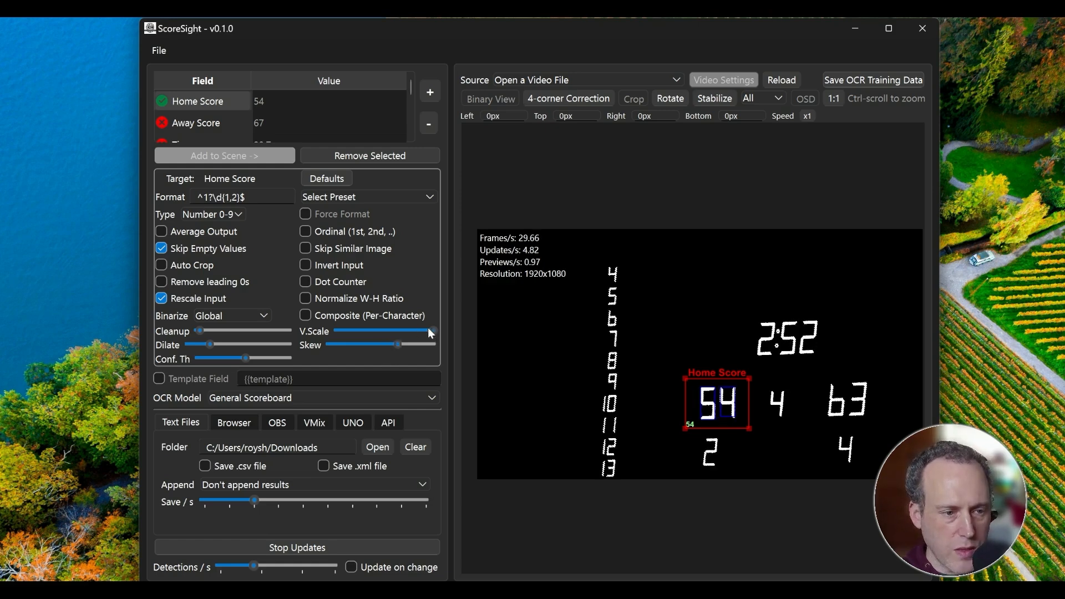
left_click_drag(431, 330, 412, 330)
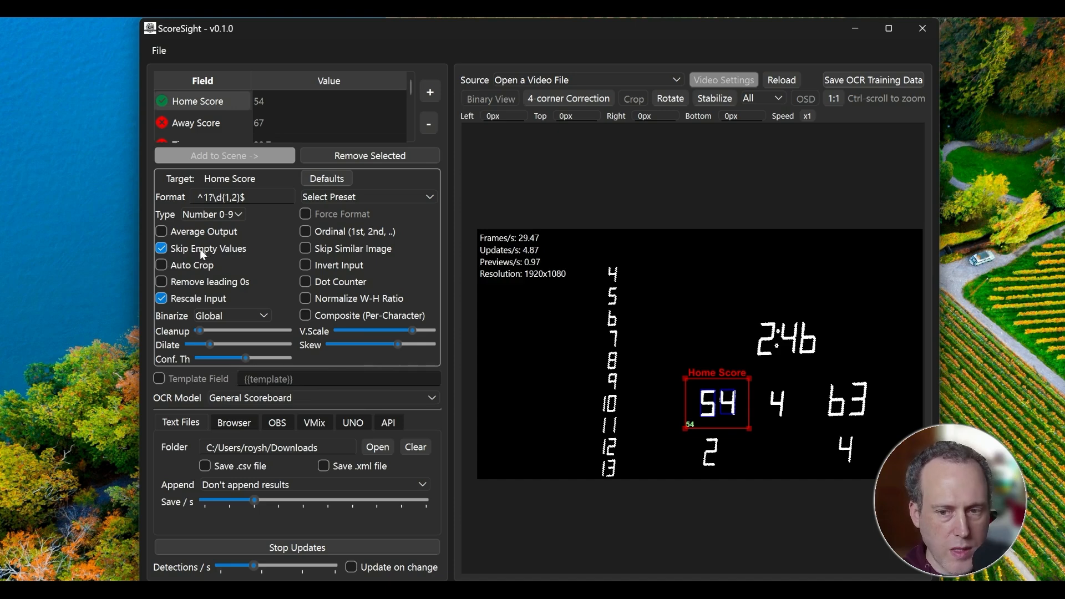
left_click(180, 264)
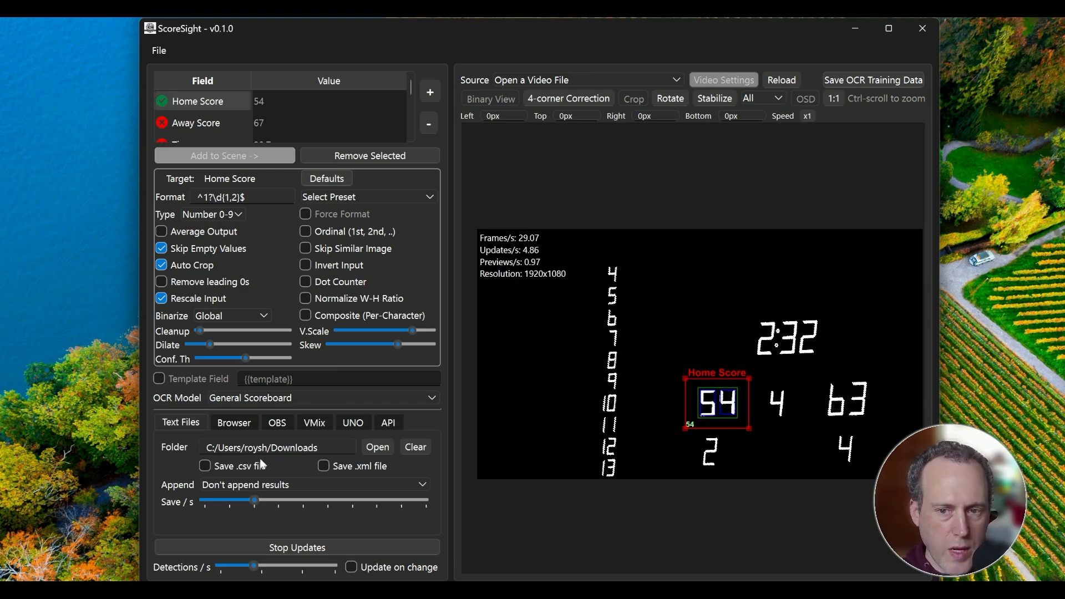
Inspect the Text Files output folder path, then show the API request settings
left_click(281, 449)
left_click_drag(241, 447, 278, 448)
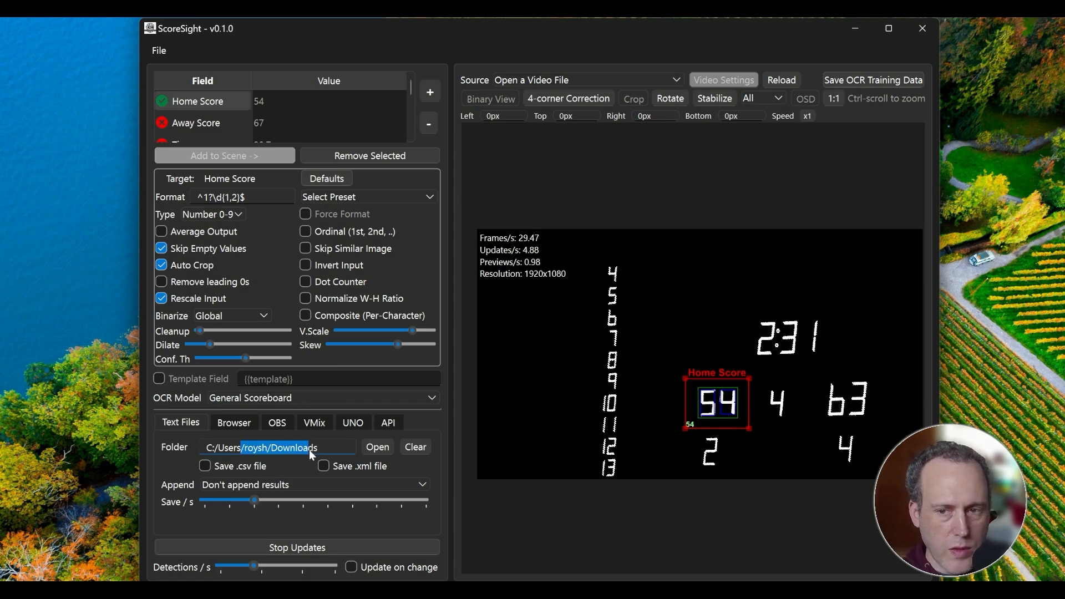
left_click(309, 449)
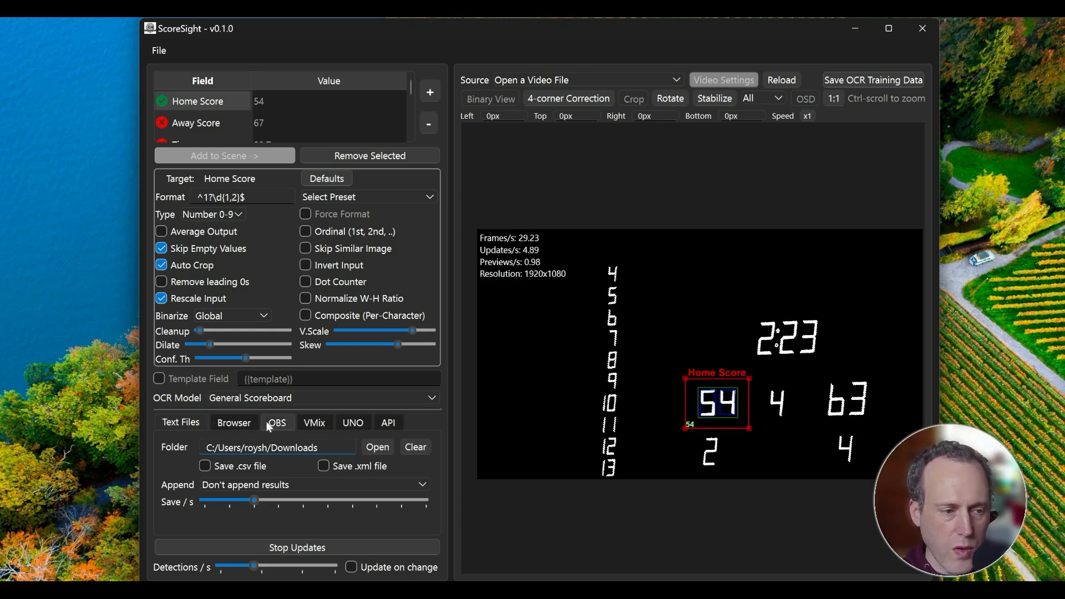
left_click(383, 423)
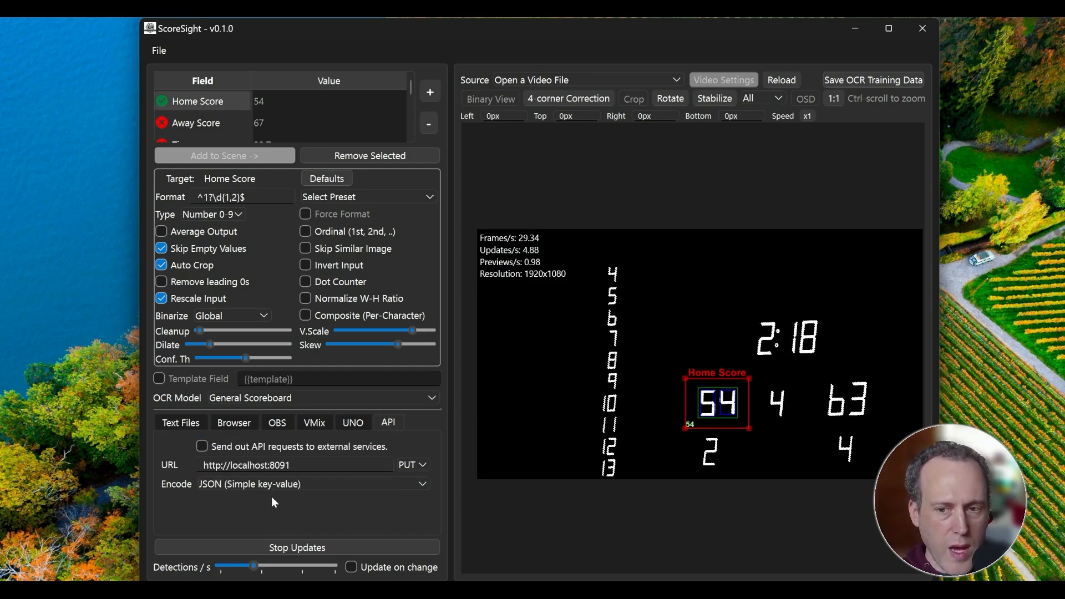
Show the browser endpoints, raise Detections/s to about 14, and pause then resume updates
left_click(233, 422)
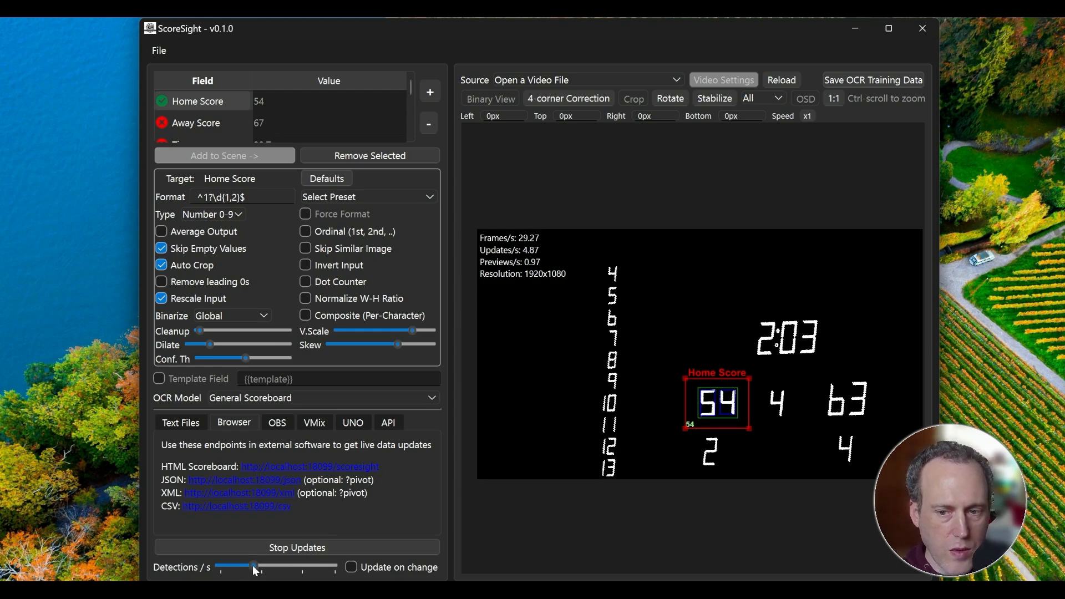
left_click_drag(254, 568, 311, 571)
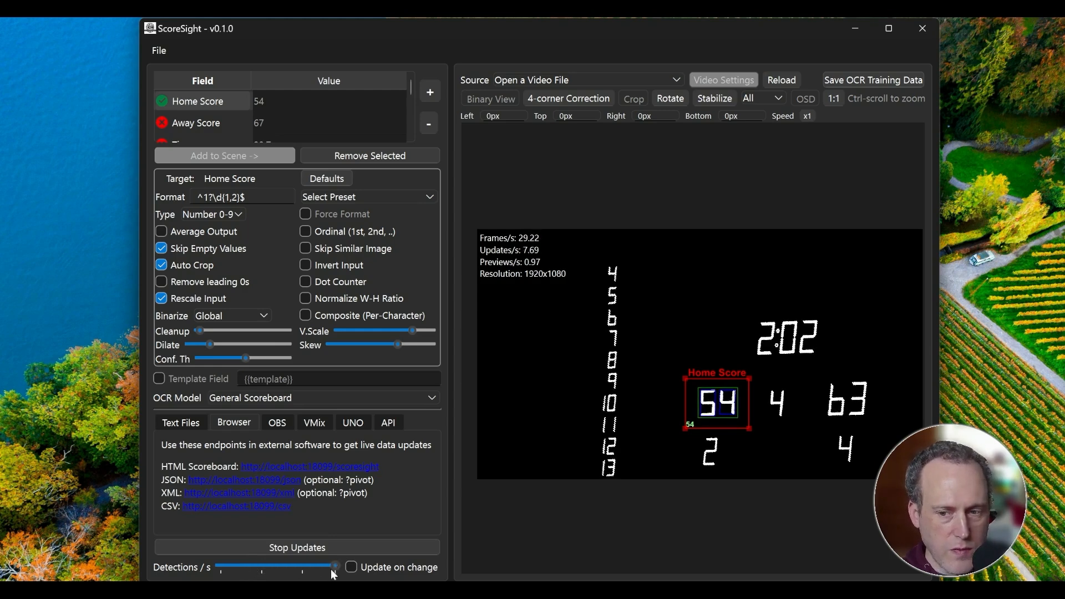
left_click(298, 549)
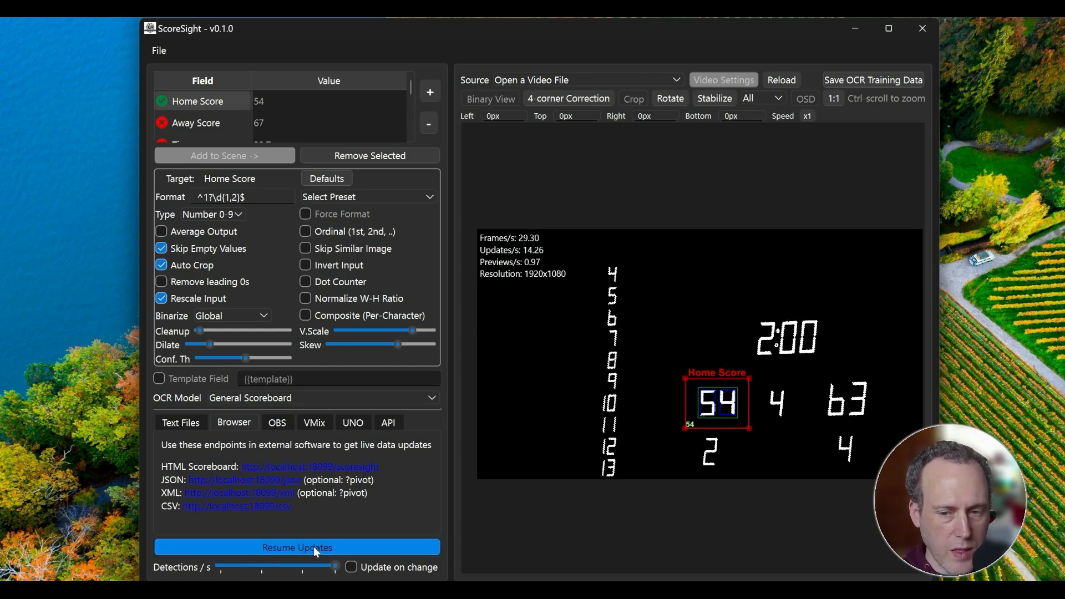
left_click(314, 546)
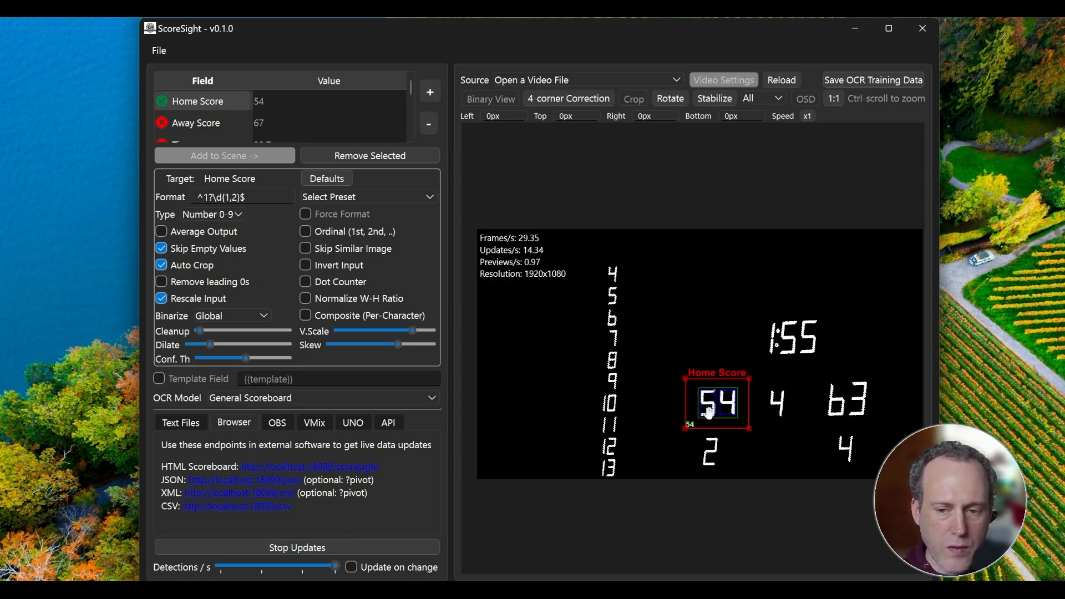
View the current log from the File menu, then import a saved configuration
left_click(163, 49)
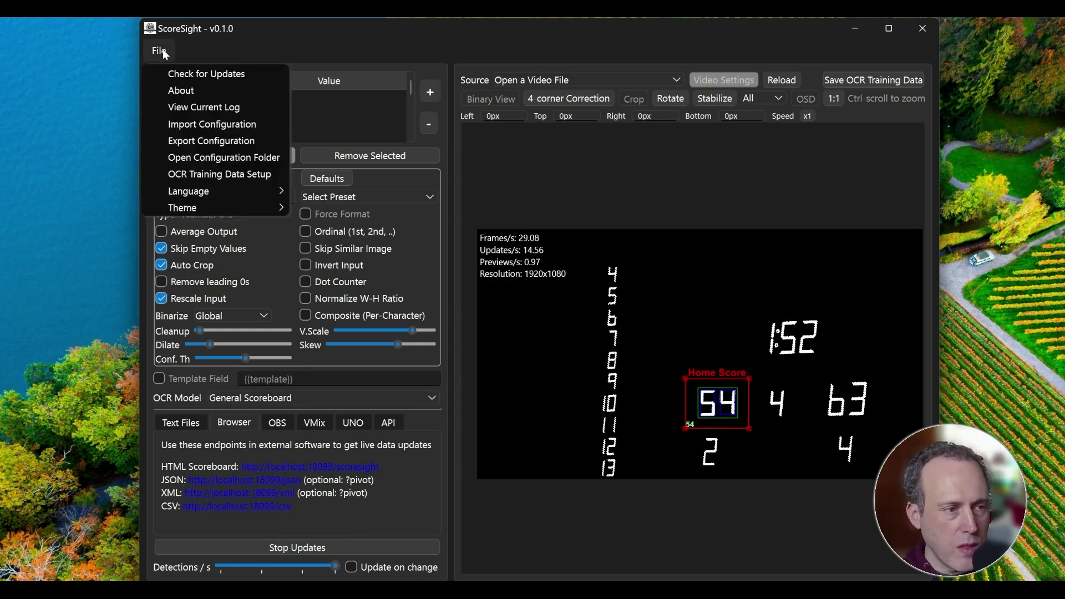
left_click(221, 110)
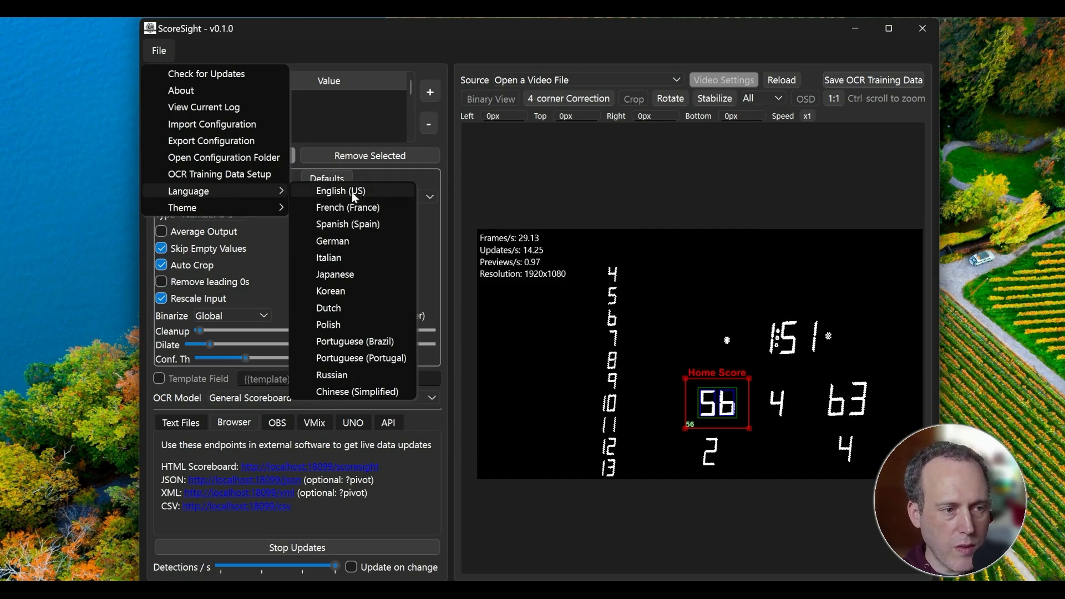
left_click(220, 126)
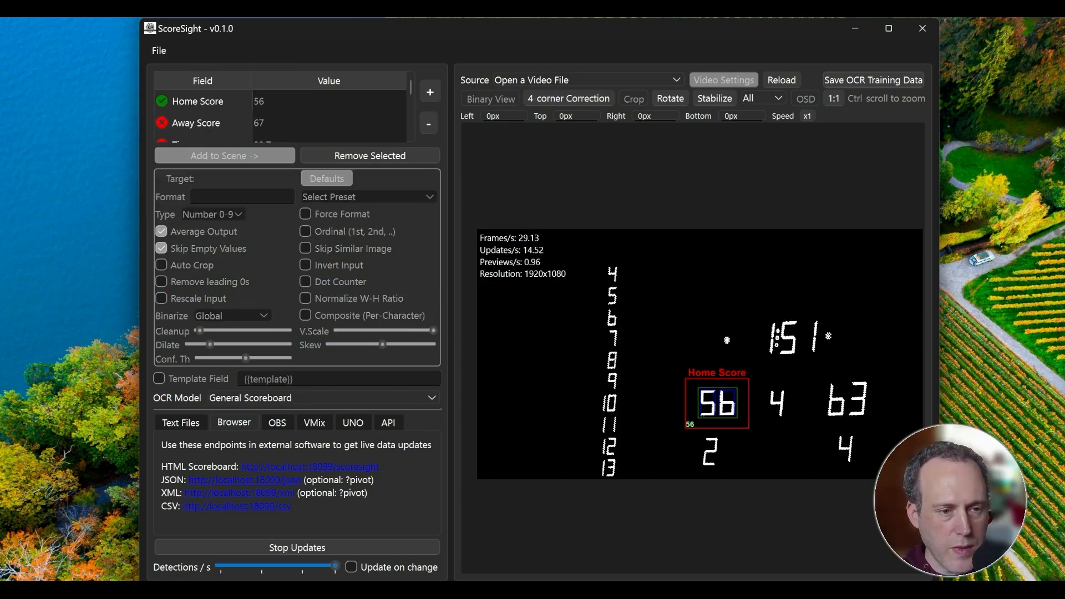